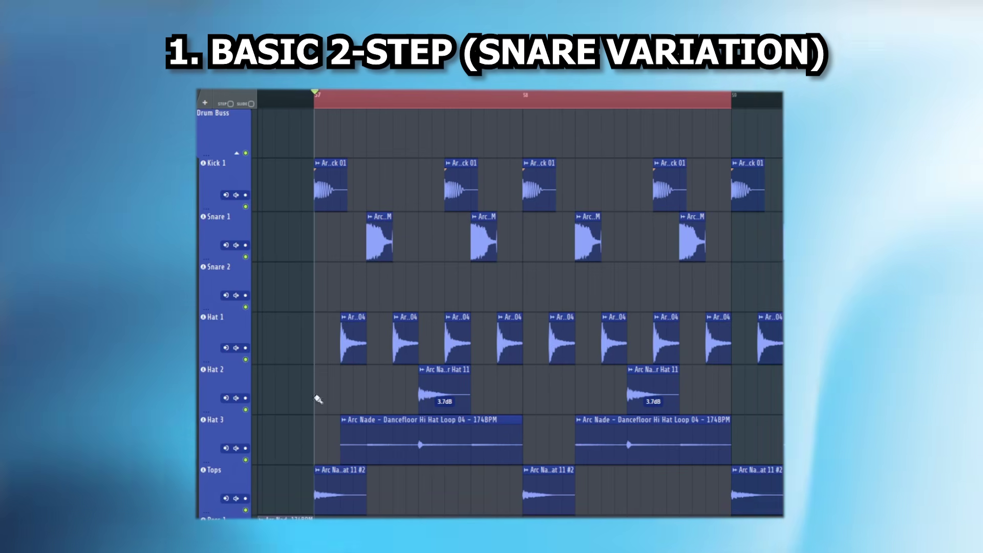
Step: Play back the basic 2-step snare variation examples from the drop loops
key("space")
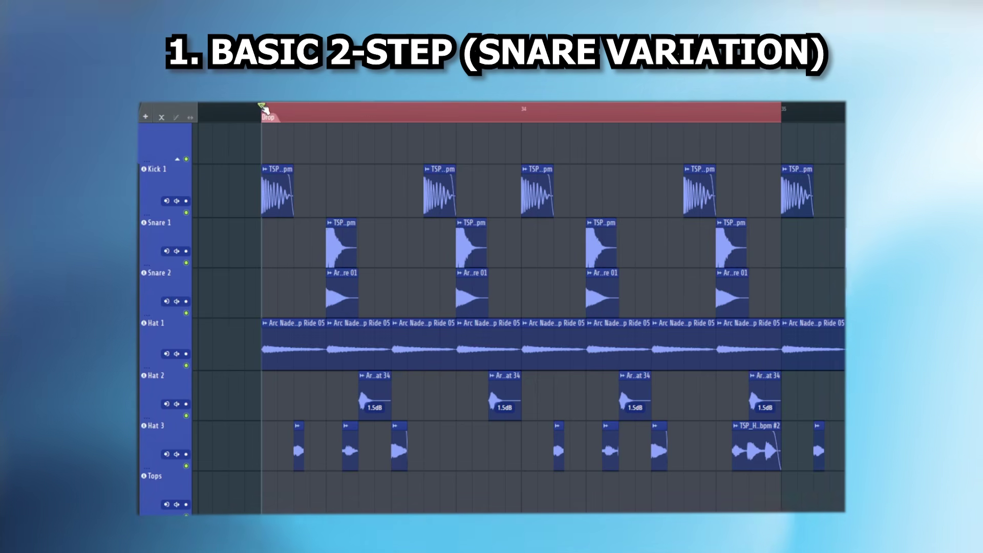
key("space")
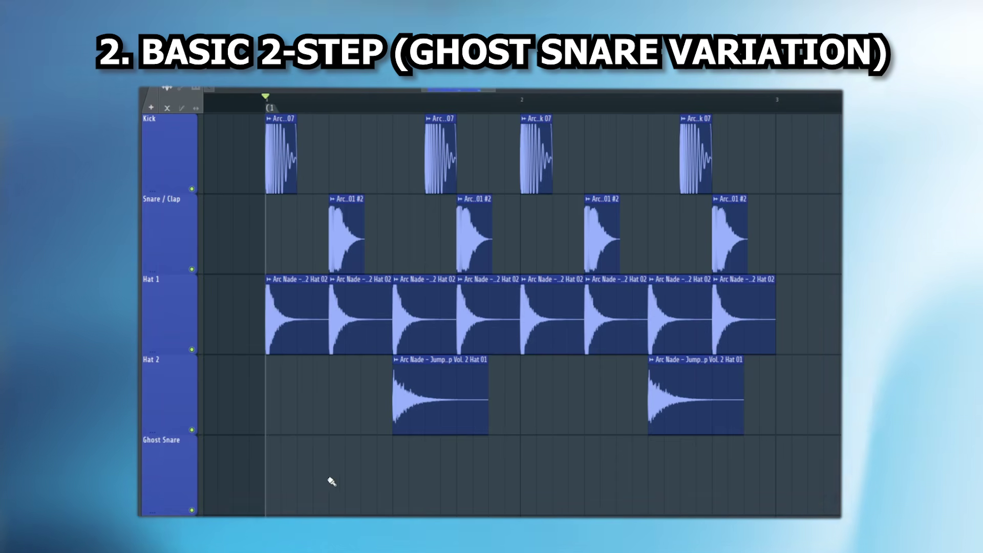
Step: Place two ghost snare hits in each of the two bars on the Ghost Snare track, one sixteenth before and after beat 3
left_click(383, 465)
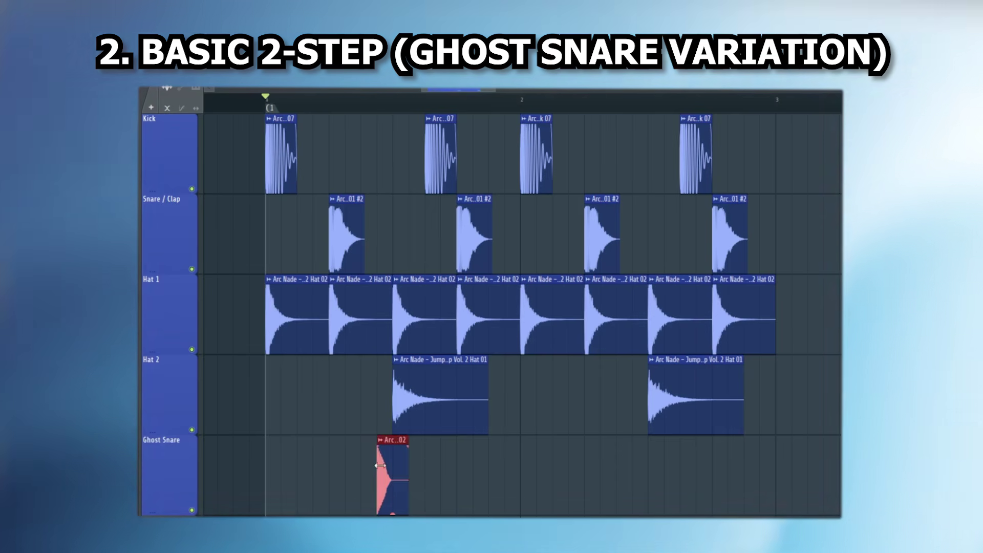
left_click(414, 467)
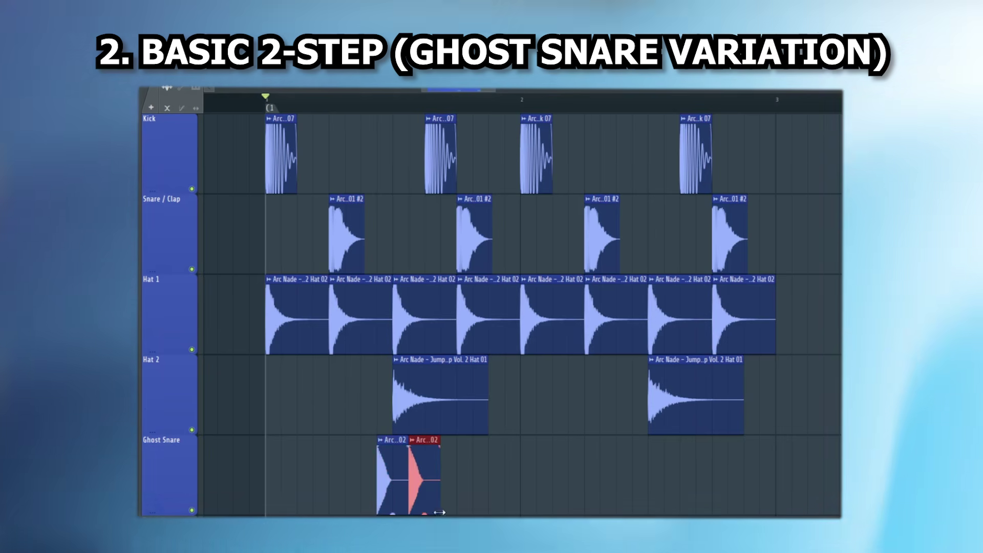
left_click(633, 473)
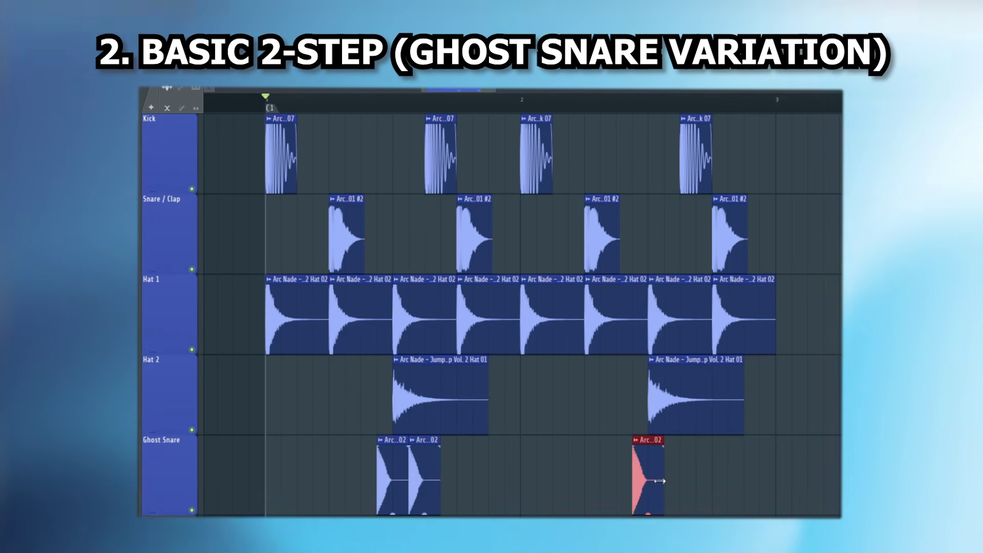
left_click(668, 478)
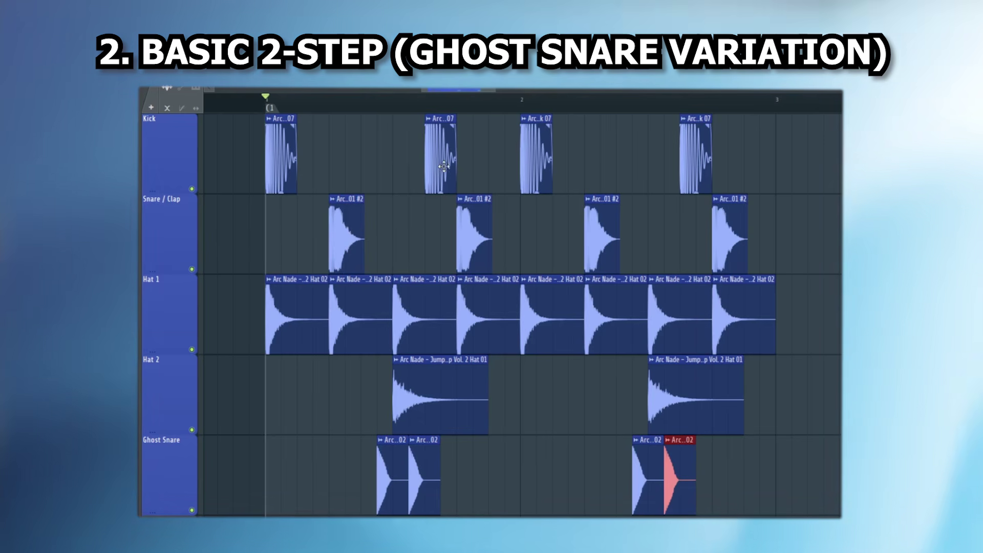
Step: Play back the ghost snare pattern and the looped drop example at bar 25
key("space")
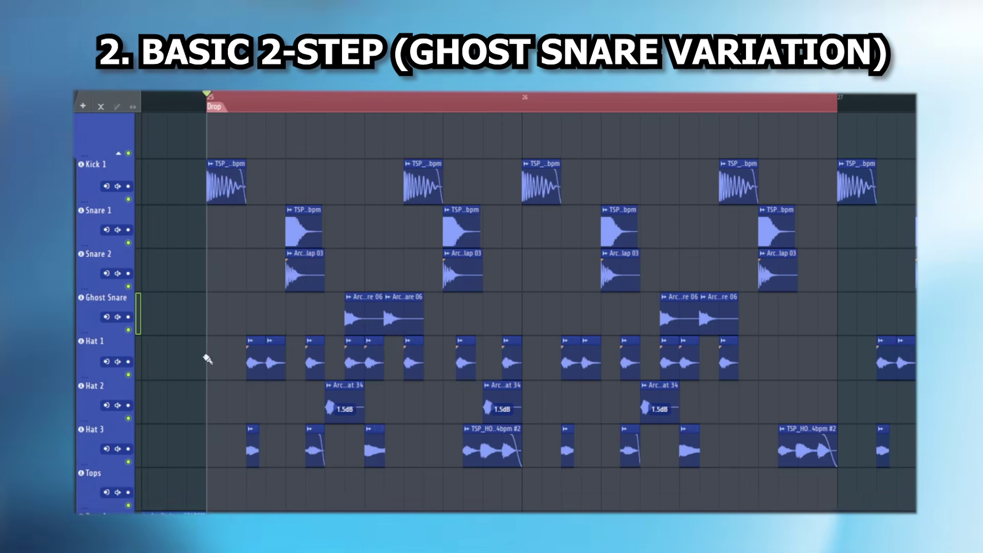
key("space")
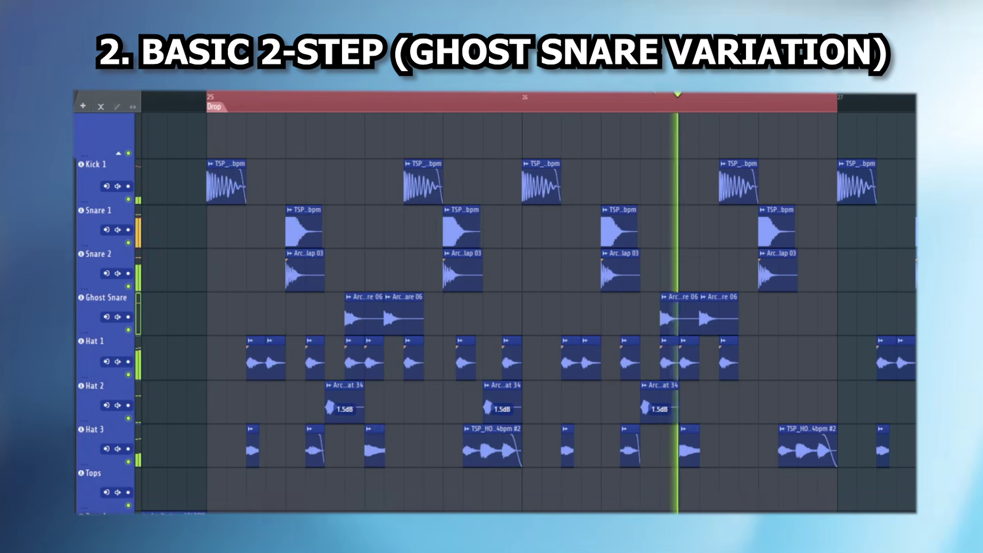
key("space")
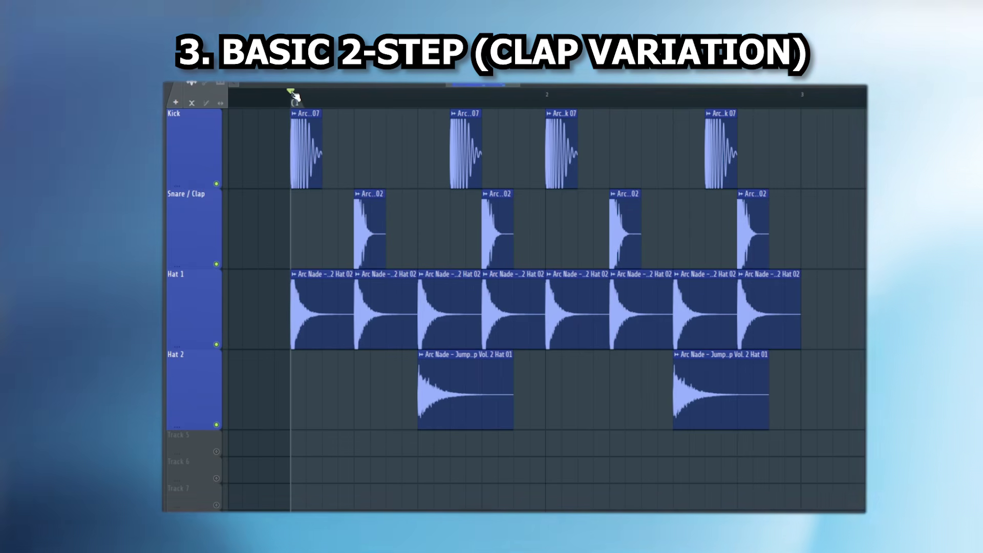
Step: Inspect the snap sample used on the Snare / Clap track and play back the clap variation pattern
double_click(496, 230)
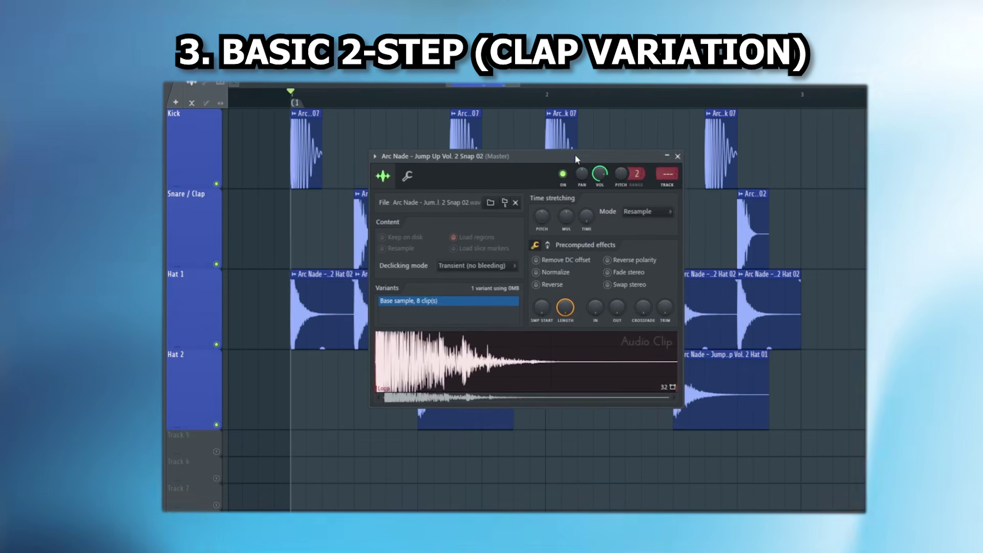
left_click_drag(574, 155, 577, 149)
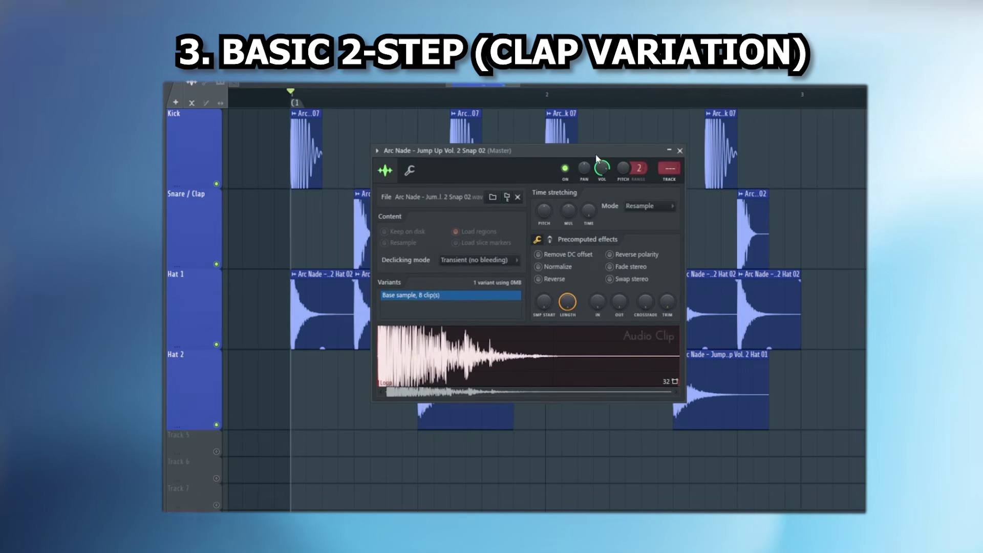
key("Escape")
key("space")
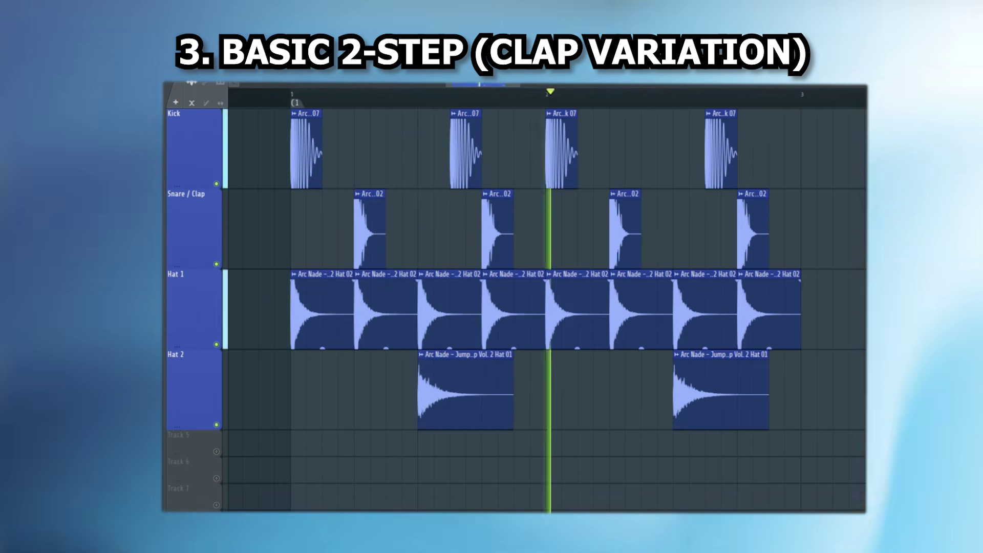
key("space")
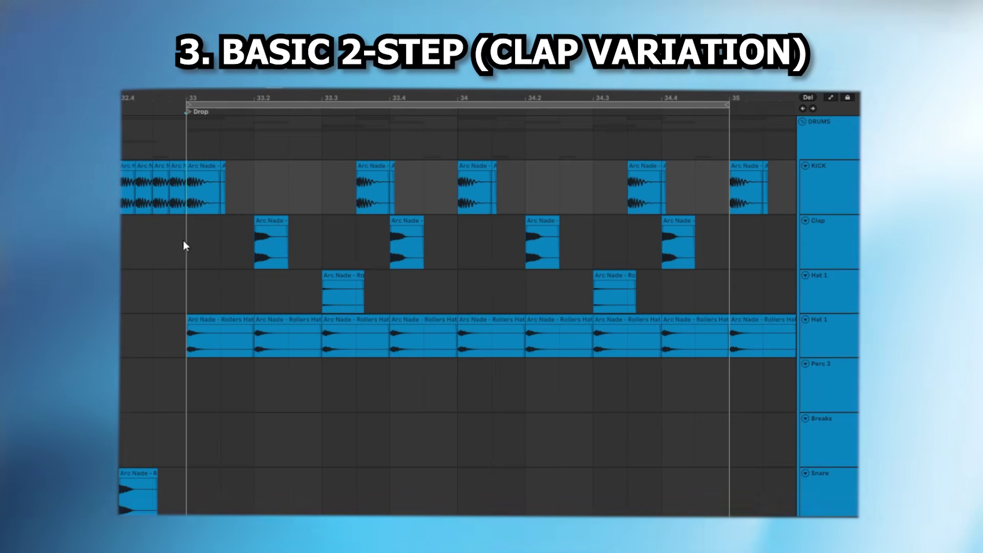
left_click(183, 239)
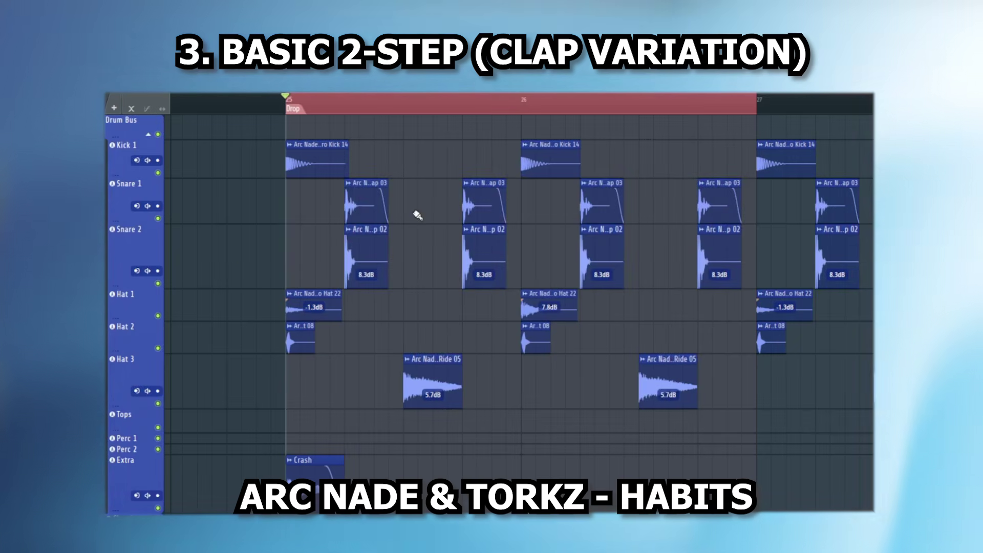
Step: Inspect the clap samples on the Snare 1 and Snare 2 tracks and play back the looped drop at bar 25
double_click(376, 209)
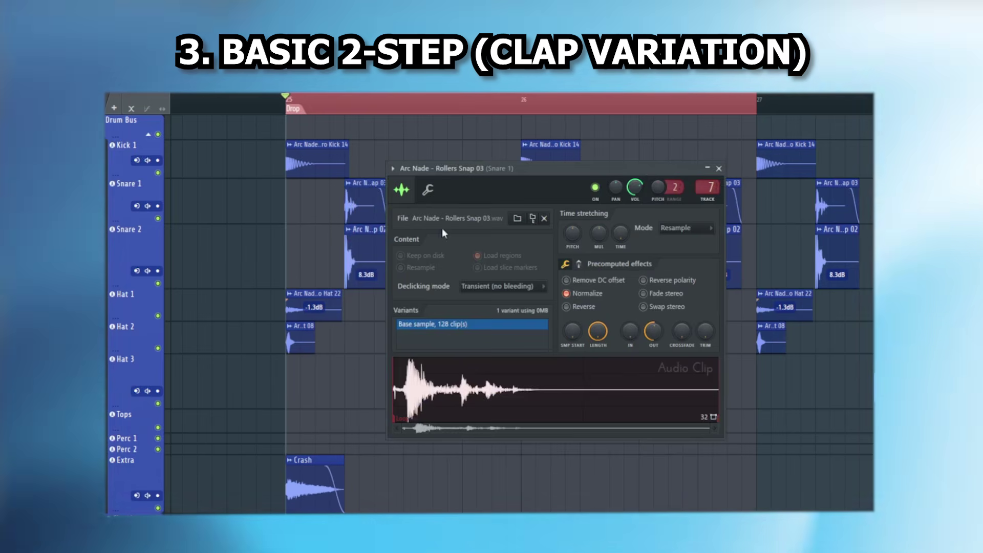
left_click(718, 169)
double_click(371, 250)
left_click(664, 184)
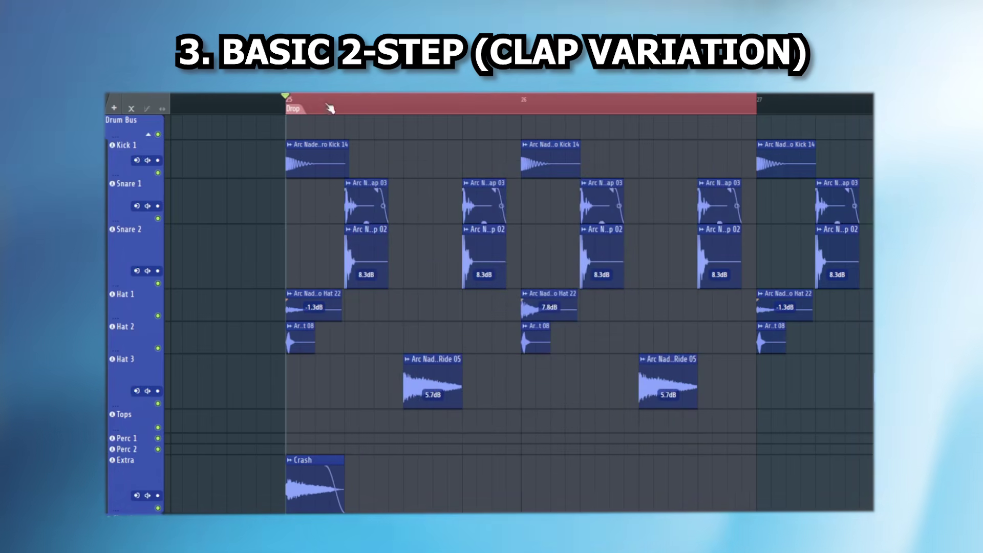
key("space")
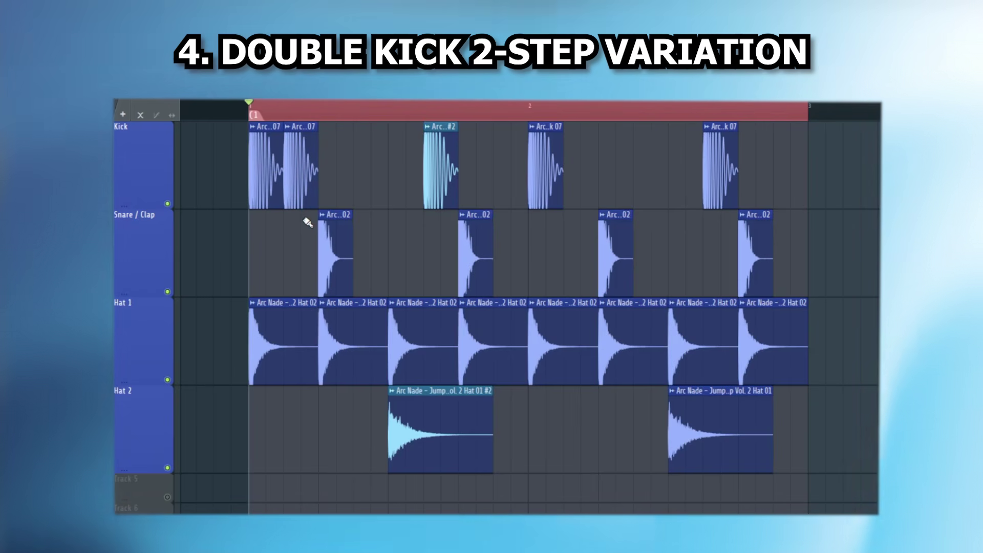
Step: Play back the double kick 2-step pattern with the bar 1 kick before the second snare included
key("space")
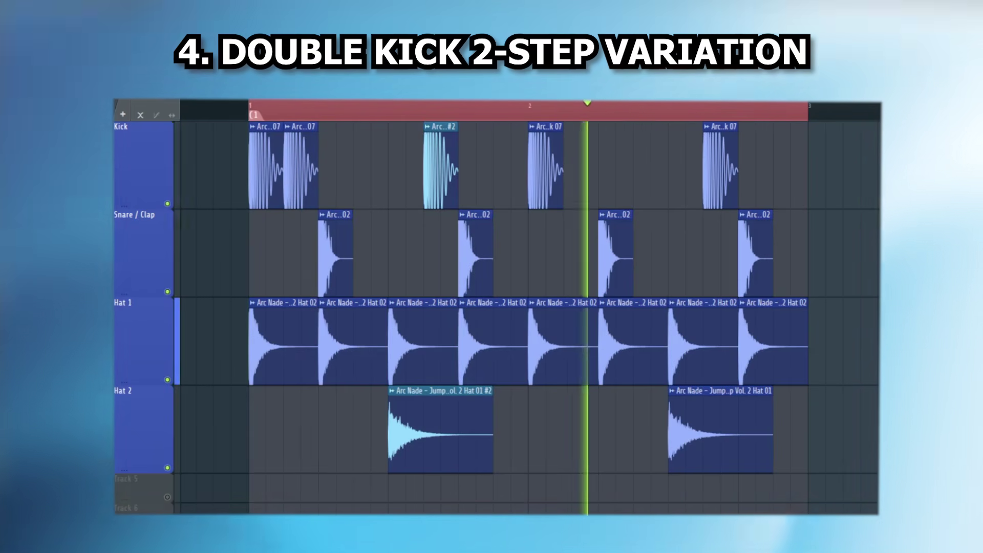
key("space")
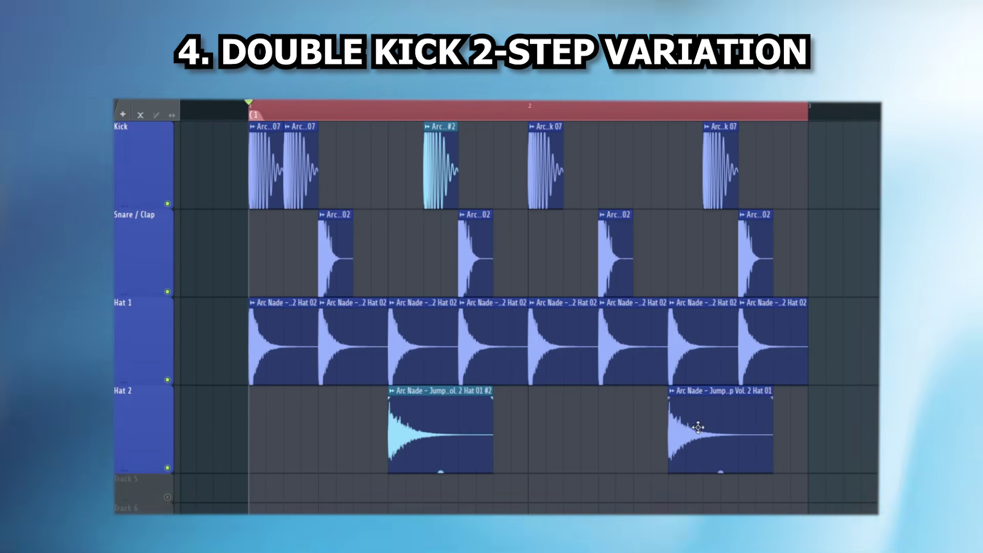
left_click(433, 419)
key("Delete")
key("space")
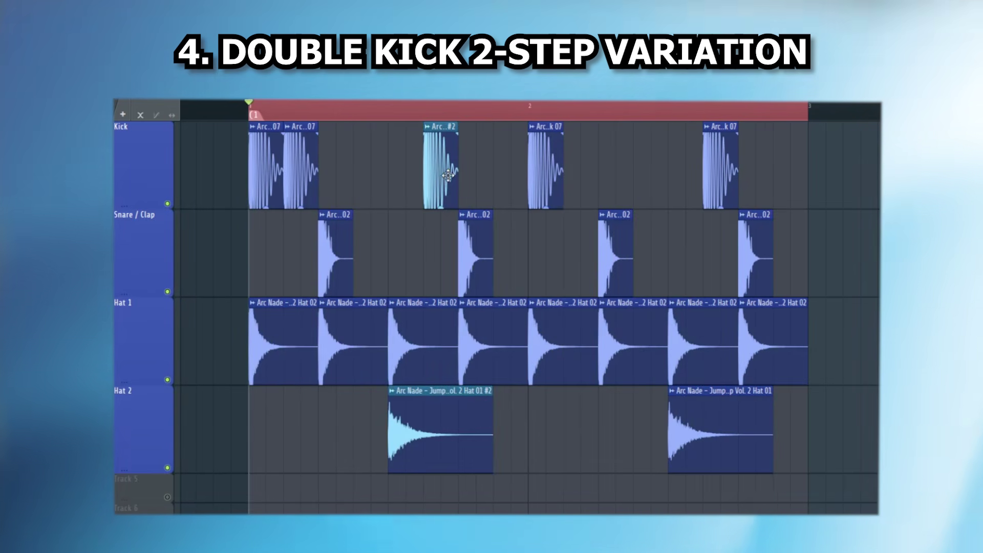
Step: Delete the bar 1 kick just before the second snare and play back the double kick pattern
right_click(437, 202)
key("space")
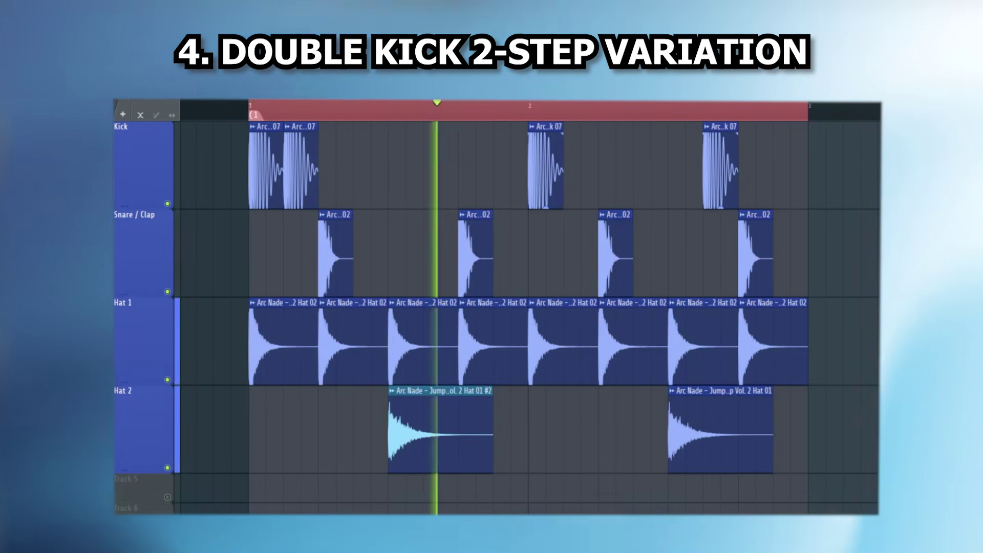
key("space")
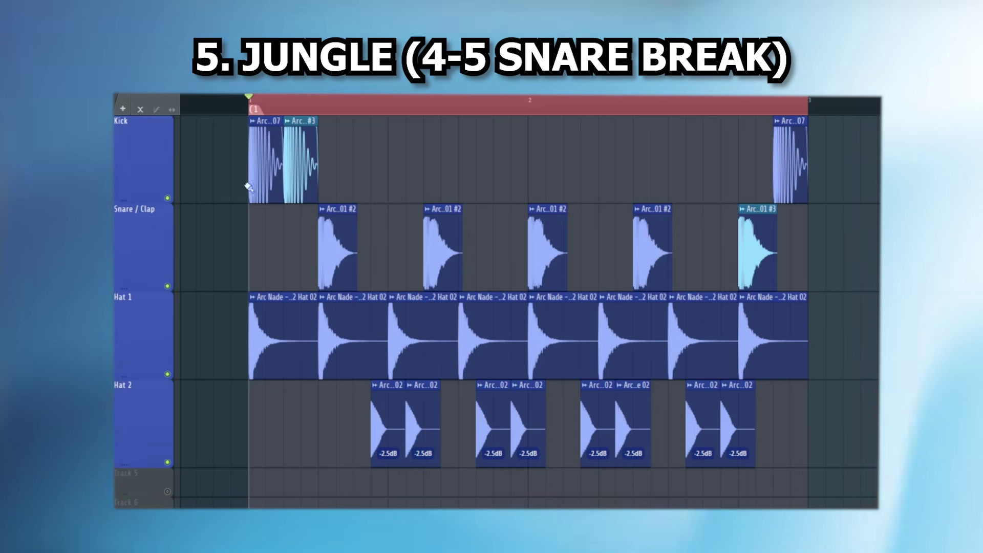
Step: Play back the jungle snare break pattern with the Hat 2 track muted
right_click(307, 190)
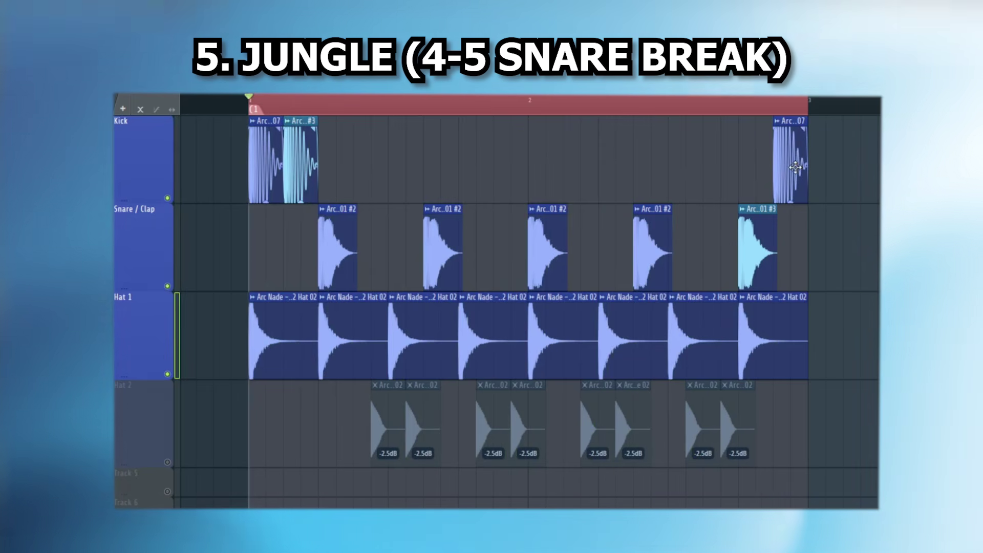
key("space")
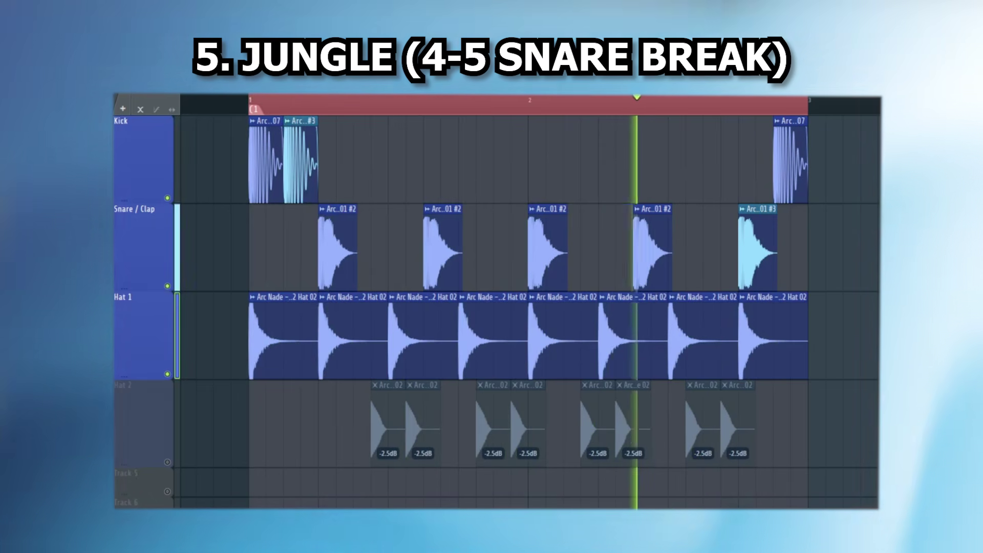
key("space")
Step: Delete the second kick in bar 1 of the jungle break and unmute the Hat 2 track
right_click(302, 174)
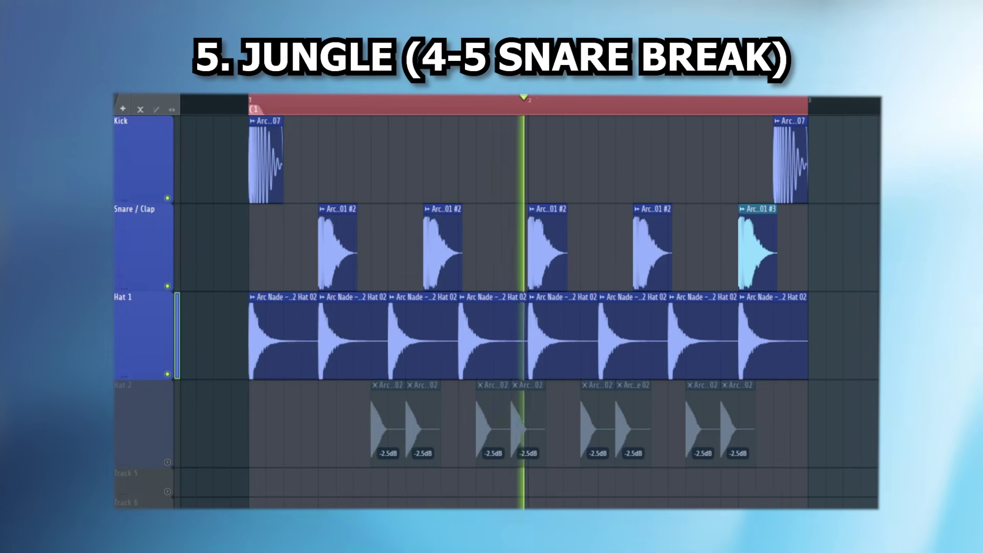
key("space")
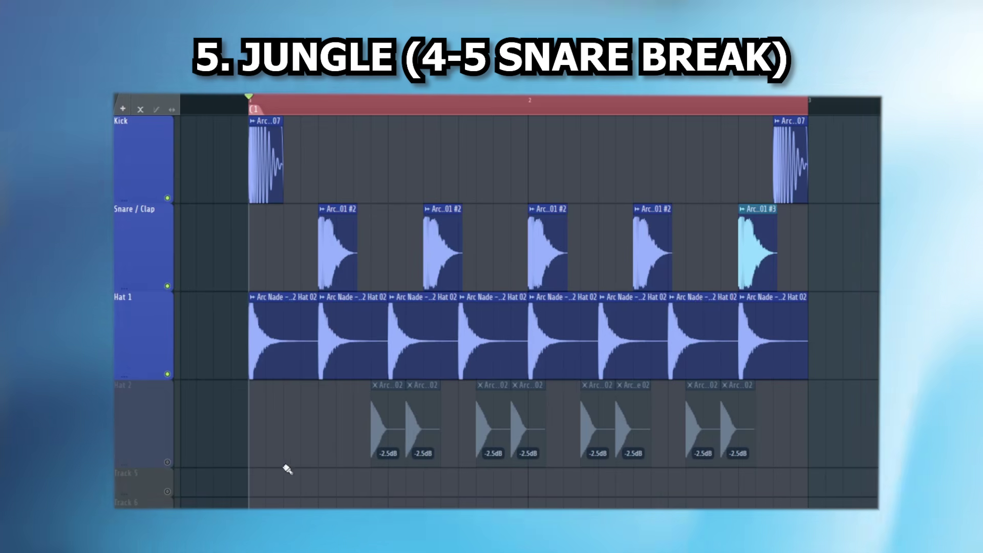
left_click(167, 462)
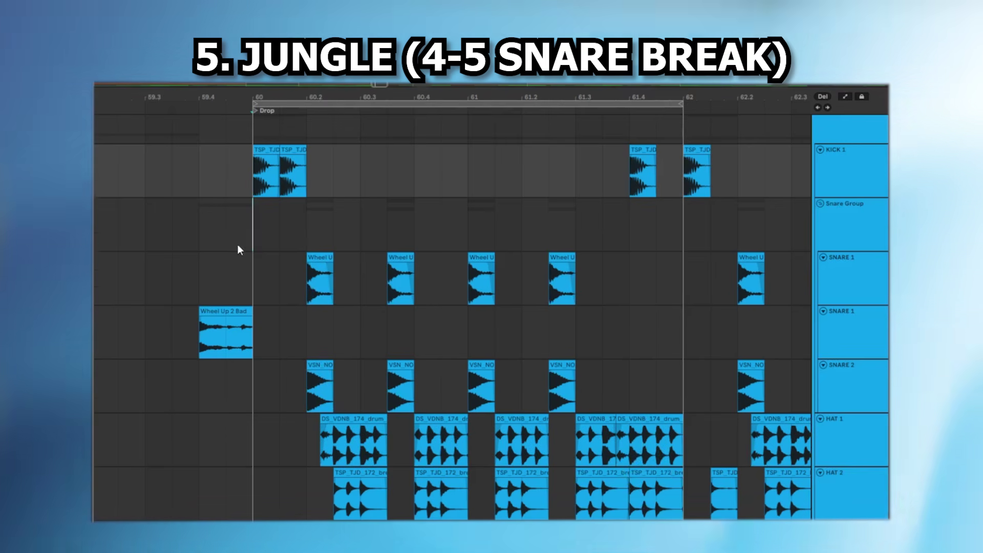
Step: Play back the looped jungle drop starting at bar 60 in Ableton Live
key("space")
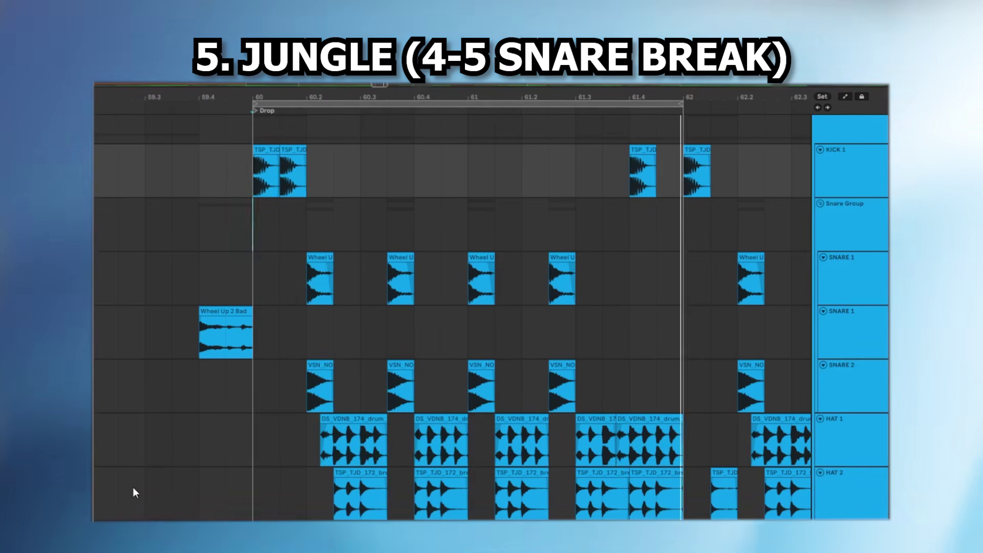
left_click(133, 487)
key("space")
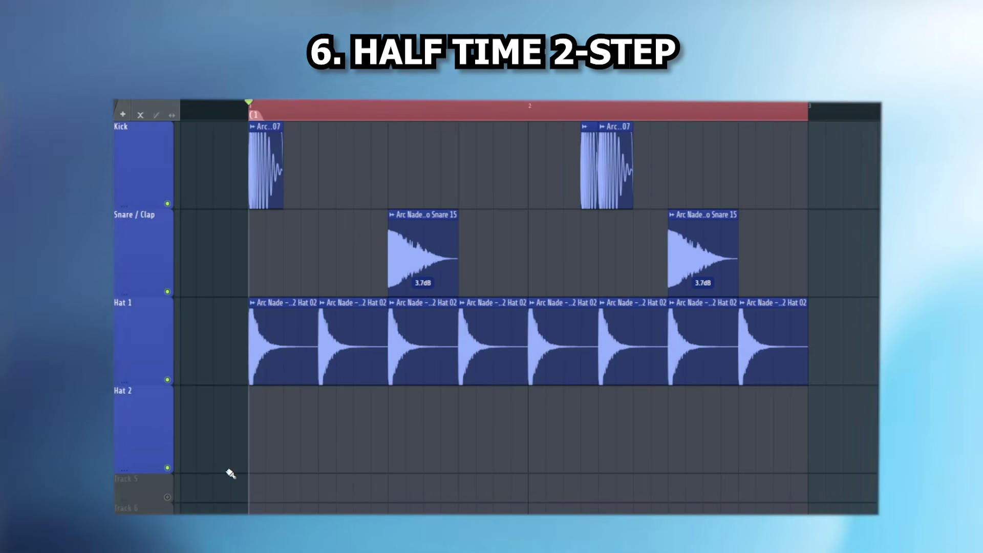
Step: Play back the two-bar half time 2-step pattern
key("space")
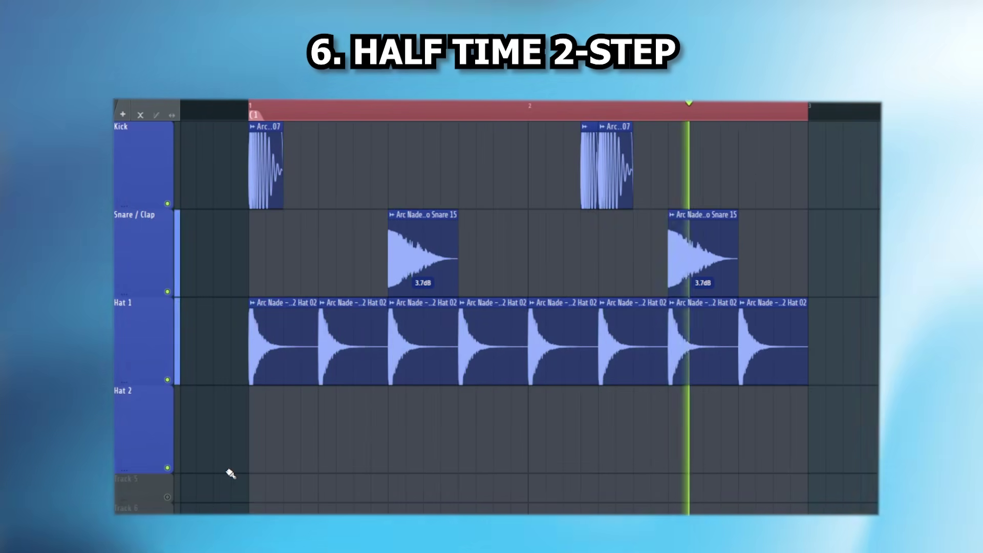
key("space")
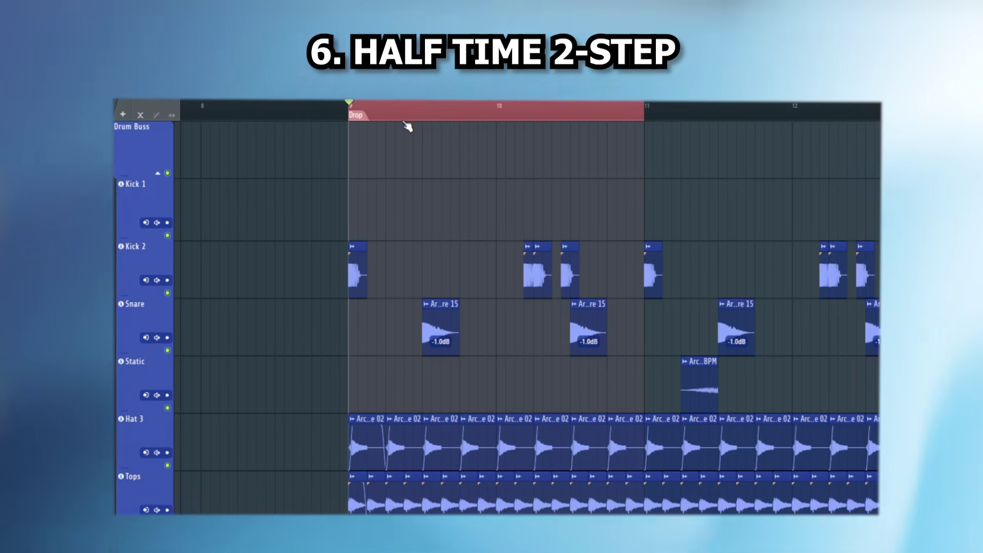
Step: Play back the looped half time drop from bar 9 with its Kick 2 and Snare clips in view
scroll(407, 127, "up", 2, "ctrl")
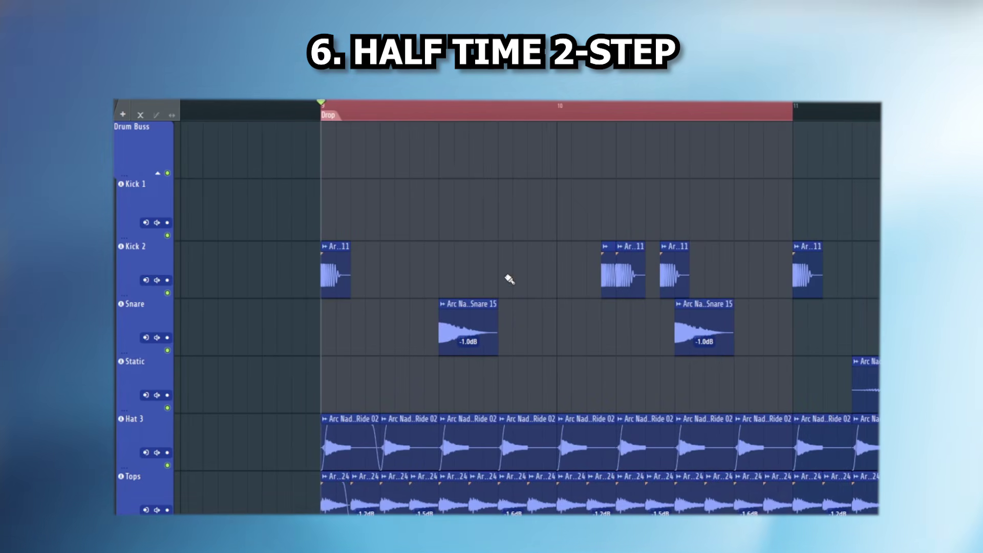
scroll(449, 117, "down", 1)
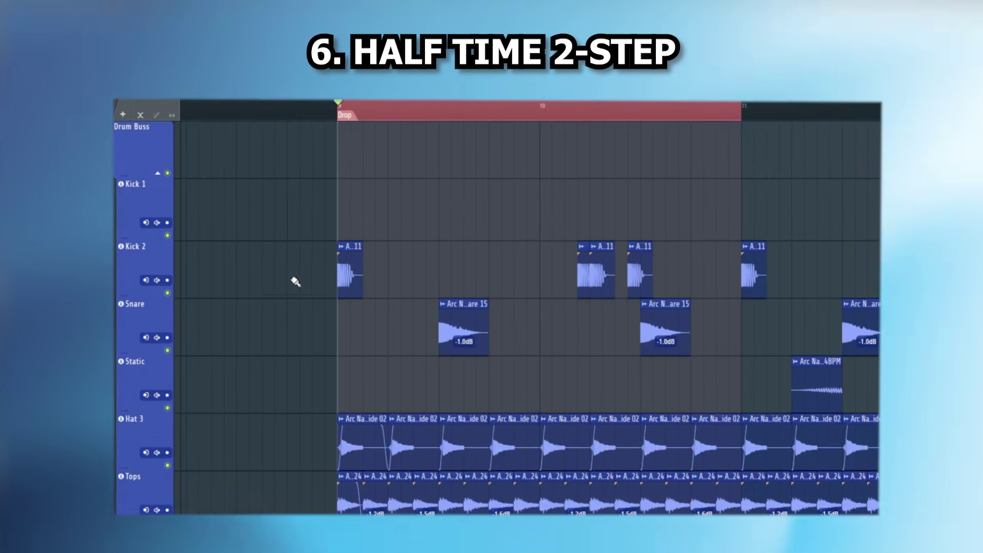
key("space")
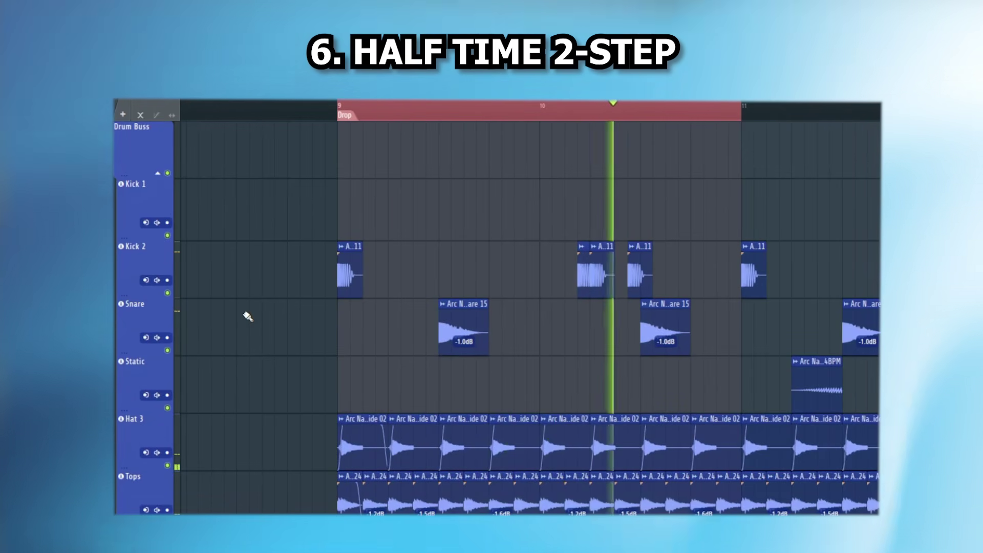
key("space")
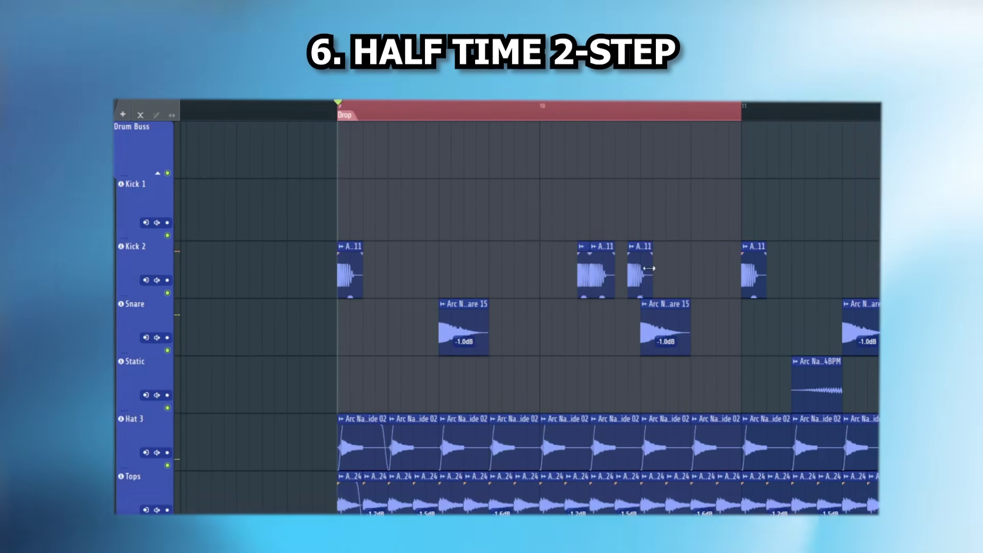
Step: Try removing the Kick 2 clips on either side of the middle kick in bar 10, and undo the deletion
right_click(583, 271)
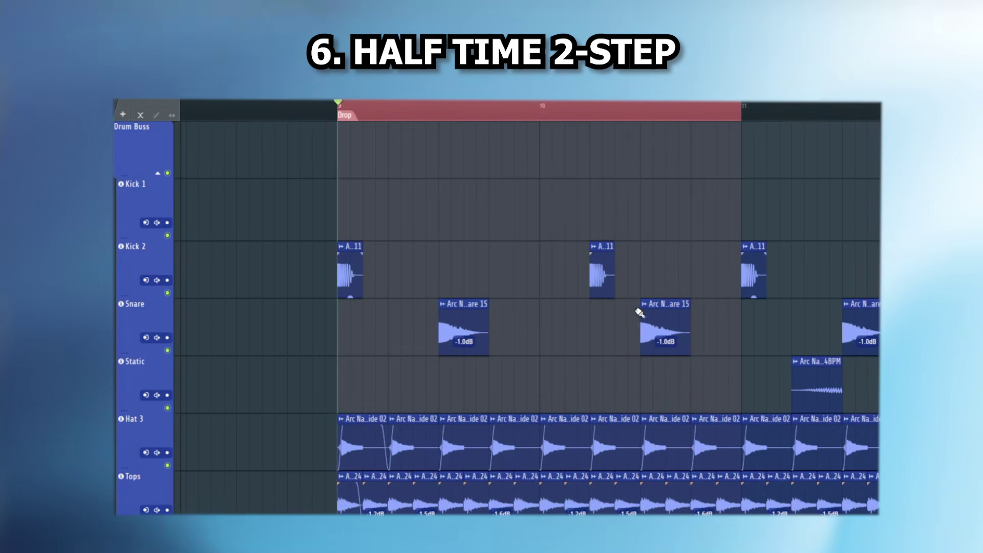
key("ctrl+z")
Step: Play back the looped half time drop from bar 9 with the extra Kick 2 clips in bar 10
key("space")
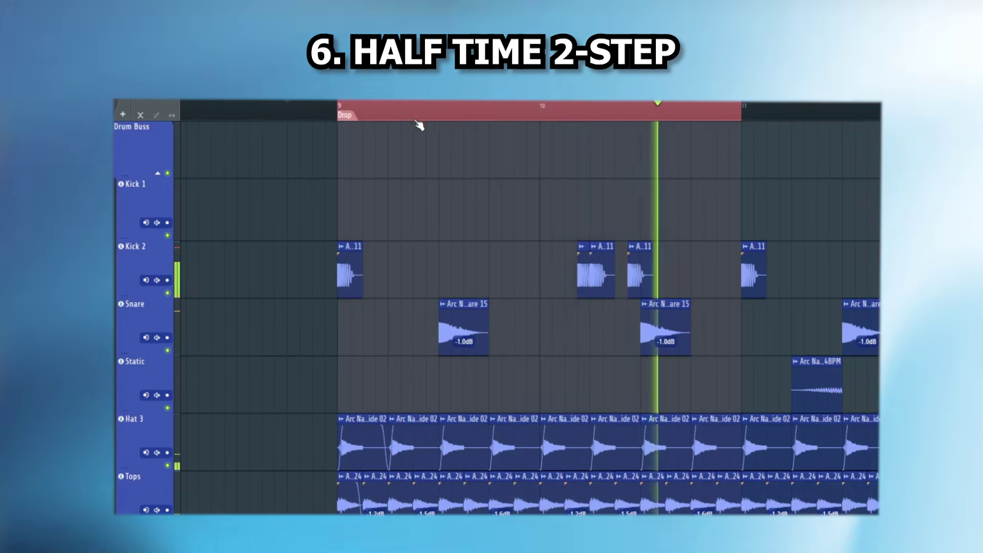
left_click(423, 116)
left_click_drag(440, 96, 497, 96)
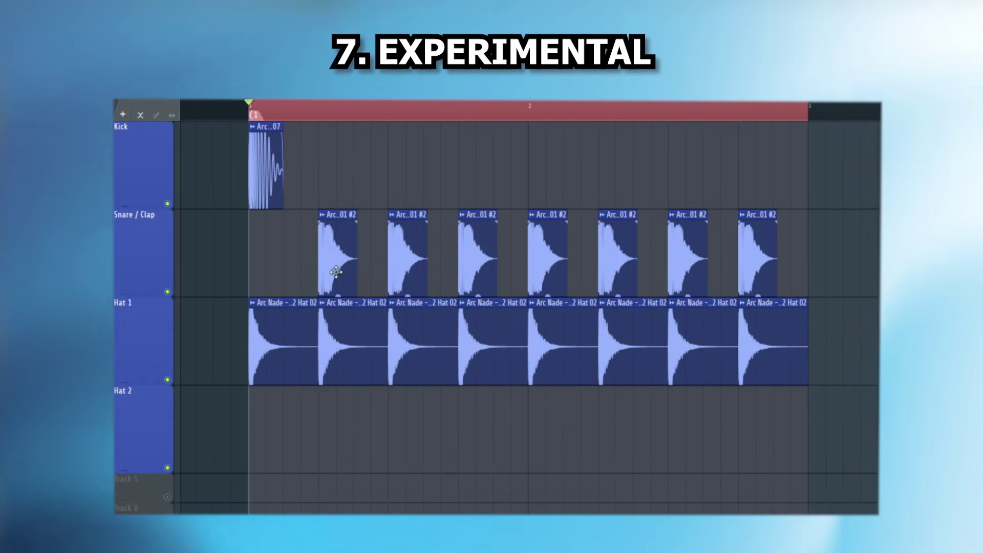
Step: Play back the experimental loop with evenly repeated snares, and the syncopated kick and hat loop with Snare / Clap muted
key("space")
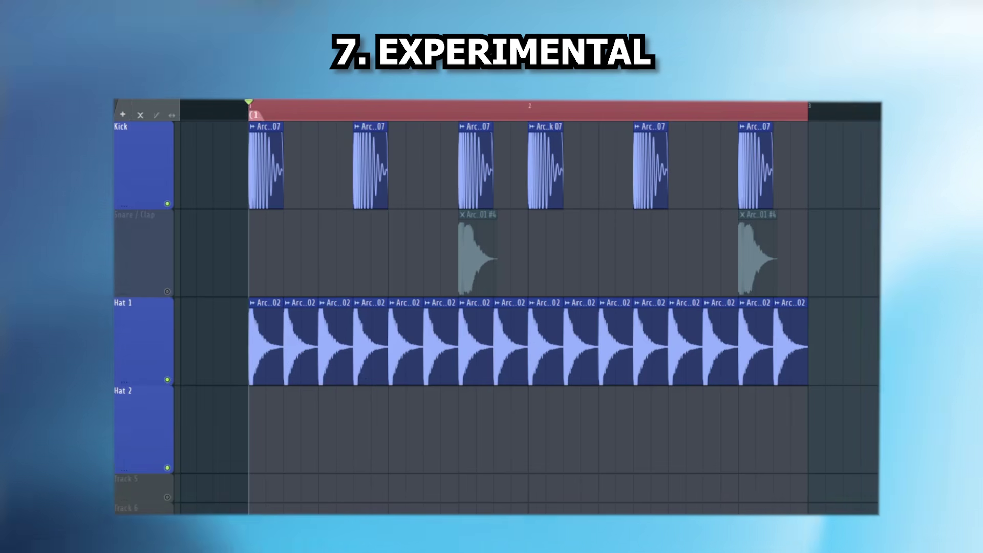
key("space")
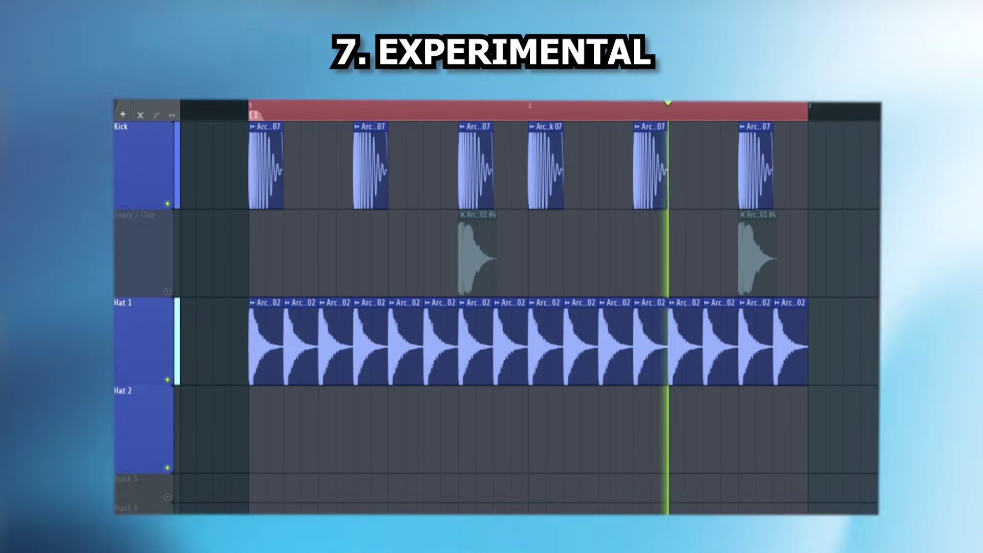
Step: Delete the kick on beat 4 of both bars and unmute the Snare / Clap track, playing back the loop
right_click(749, 192)
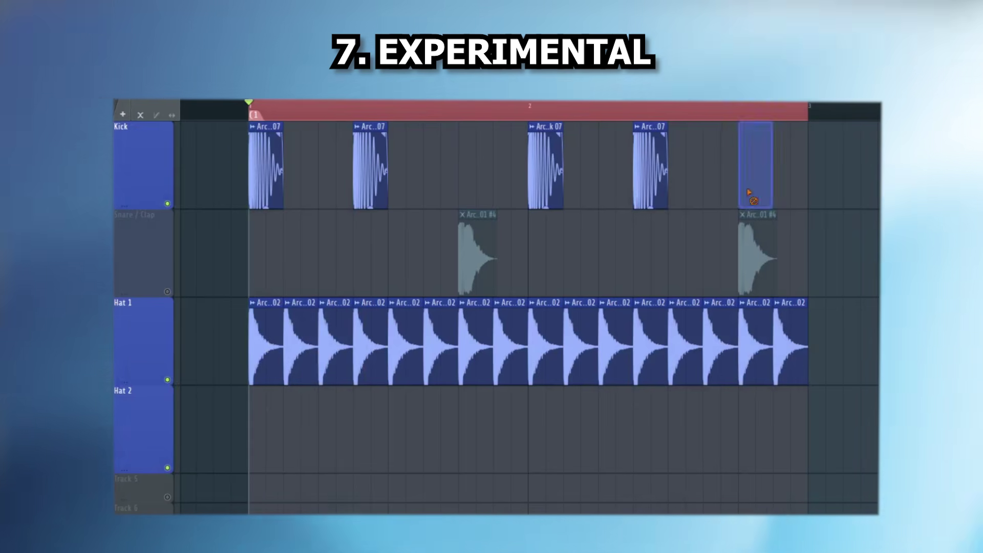
left_click(167, 291)
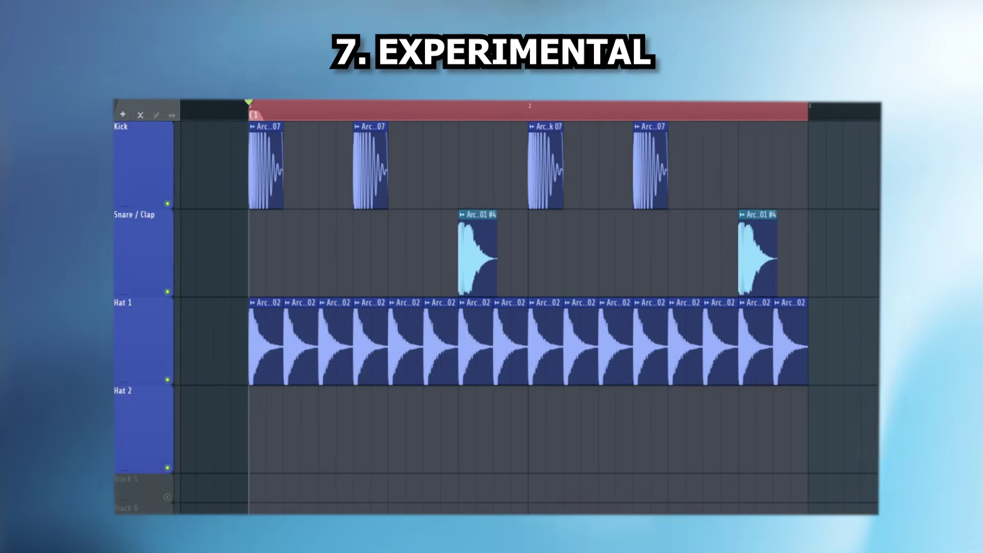
key("space")
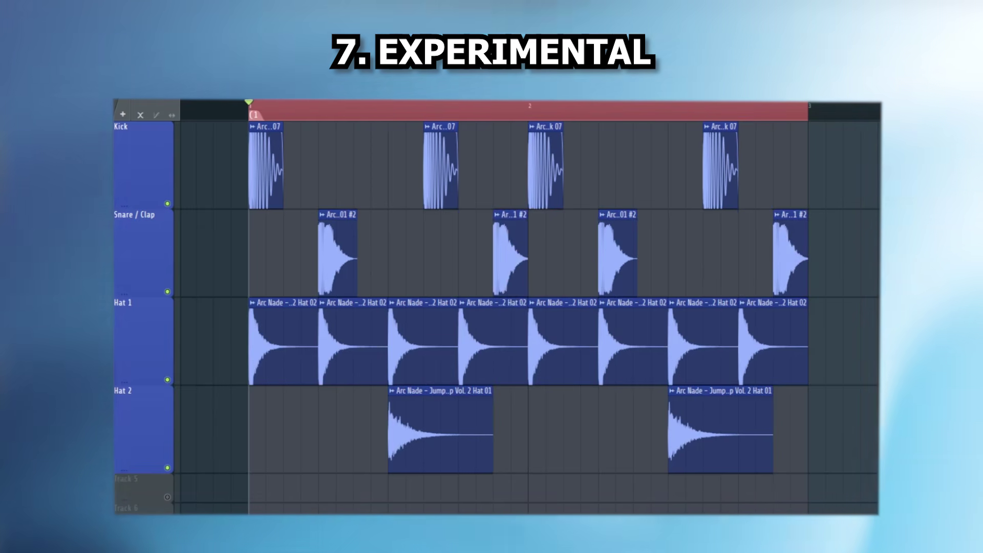
Step: Play back the experimental loop with late syncopated snares, and the busier variation with extra kicks and added snares in bar 2
key("space")
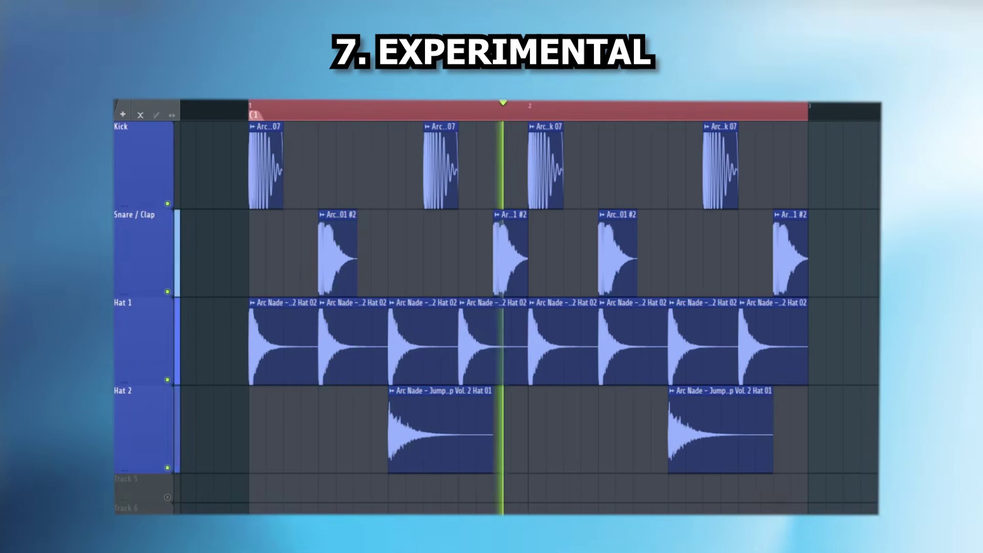
key("space")
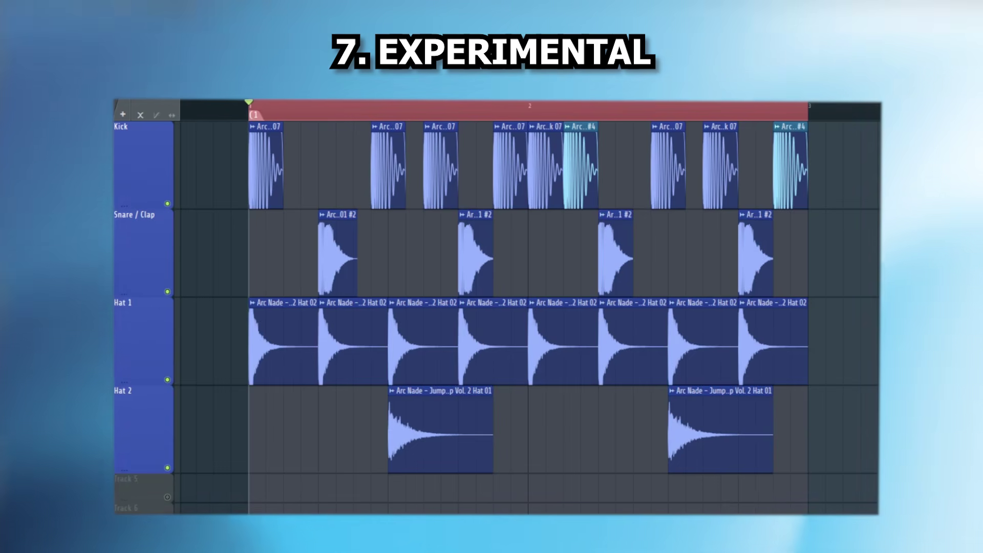
key("space")
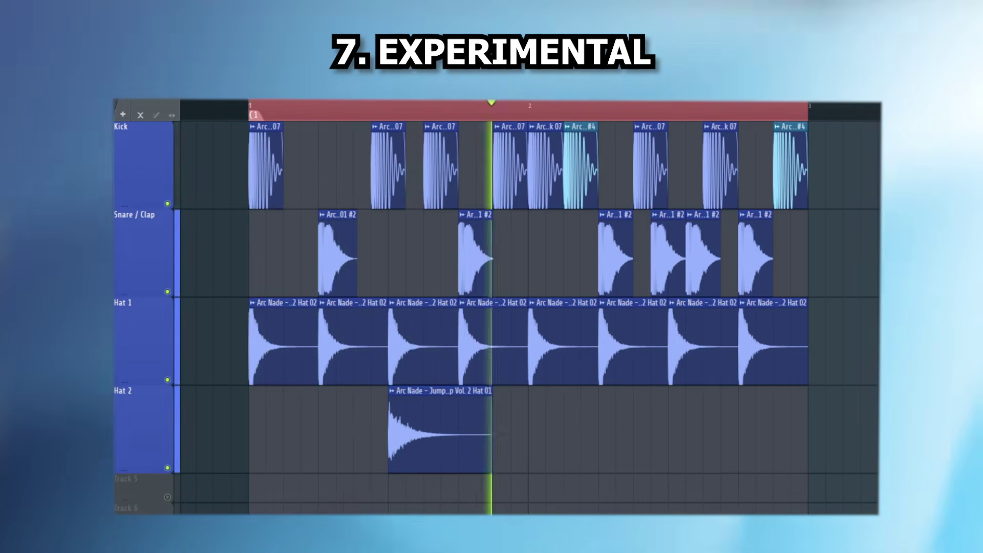
key("space")
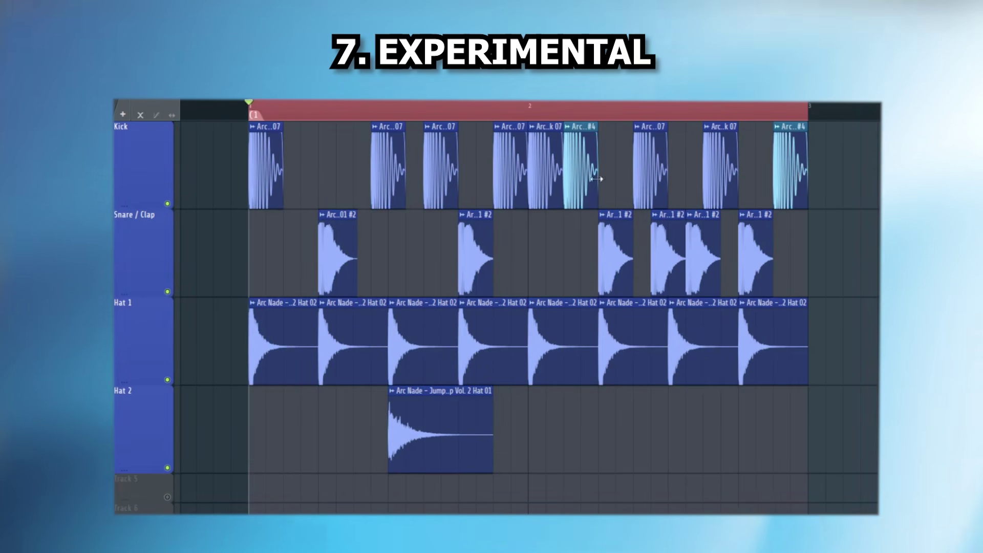
Step: Delete the two highlighted kick clips near the start and end of bar 2 and play back the loop
key("Delete")
key("space")
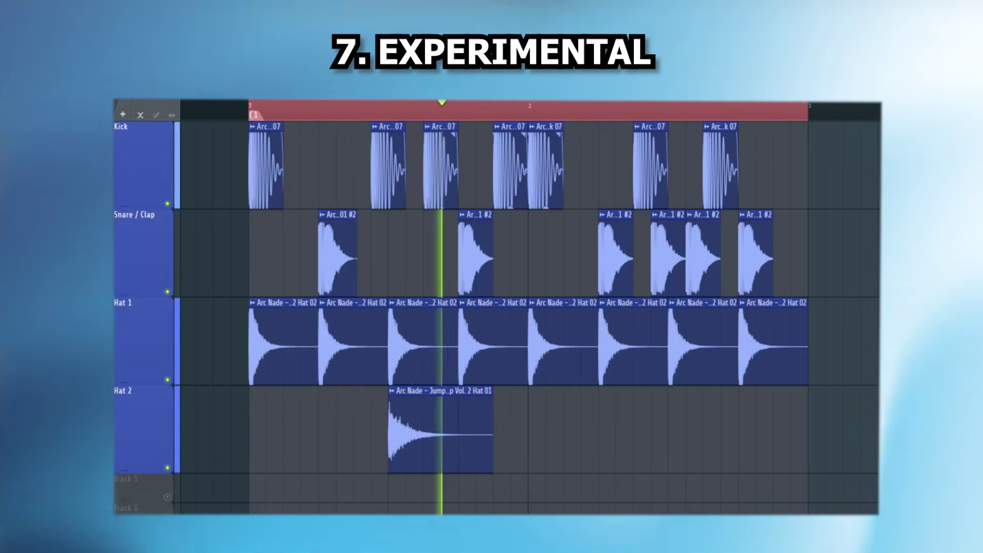